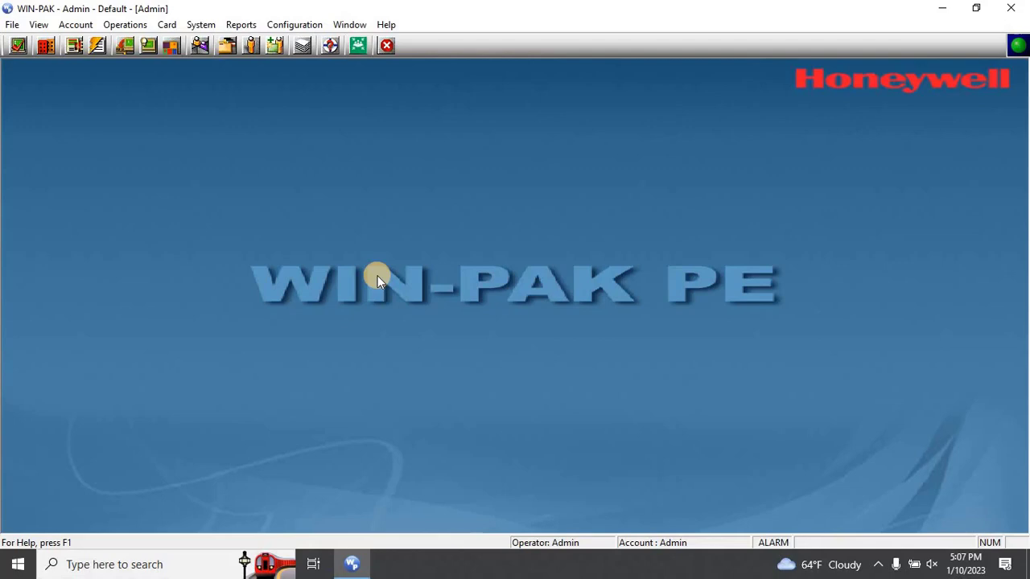
- Open the Access Areas window from Configuration > Define, move it up, and show the root node's options
{"action": "left_click", "coordinate": [294, 24]}
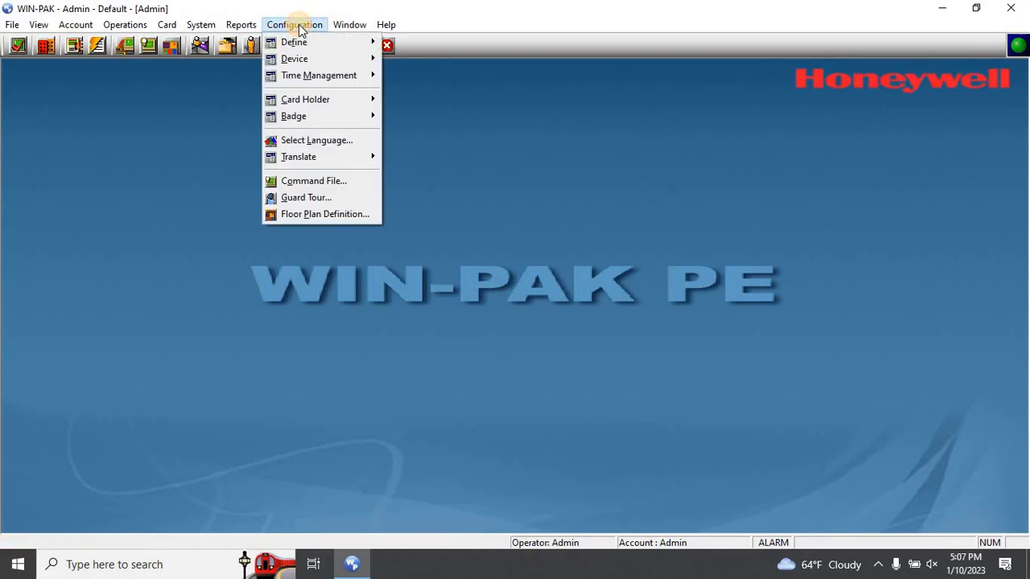
{"action": "mouse_move", "coordinate": [294, 42]}
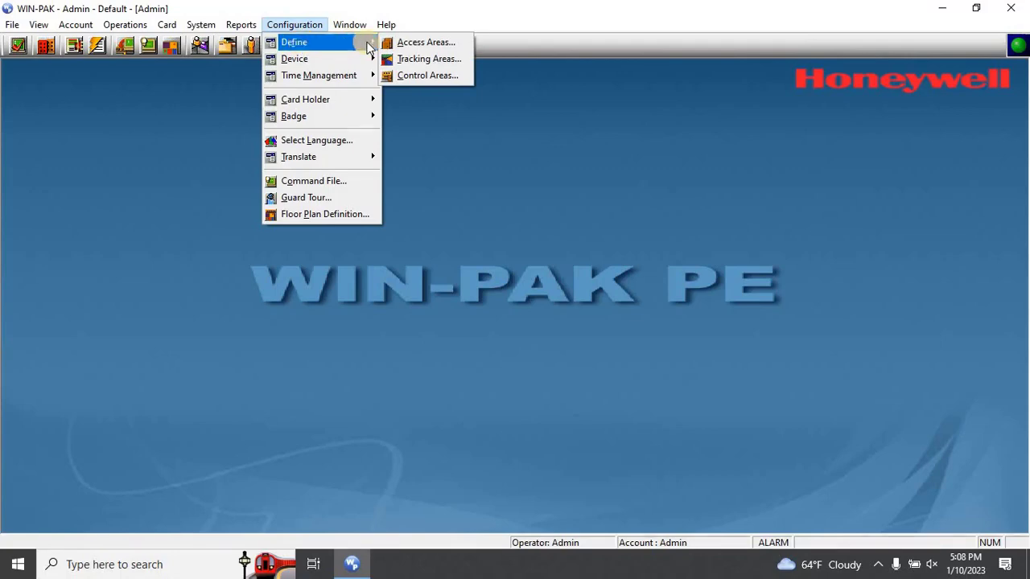
{"action": "left_click", "coordinate": [418, 44]}
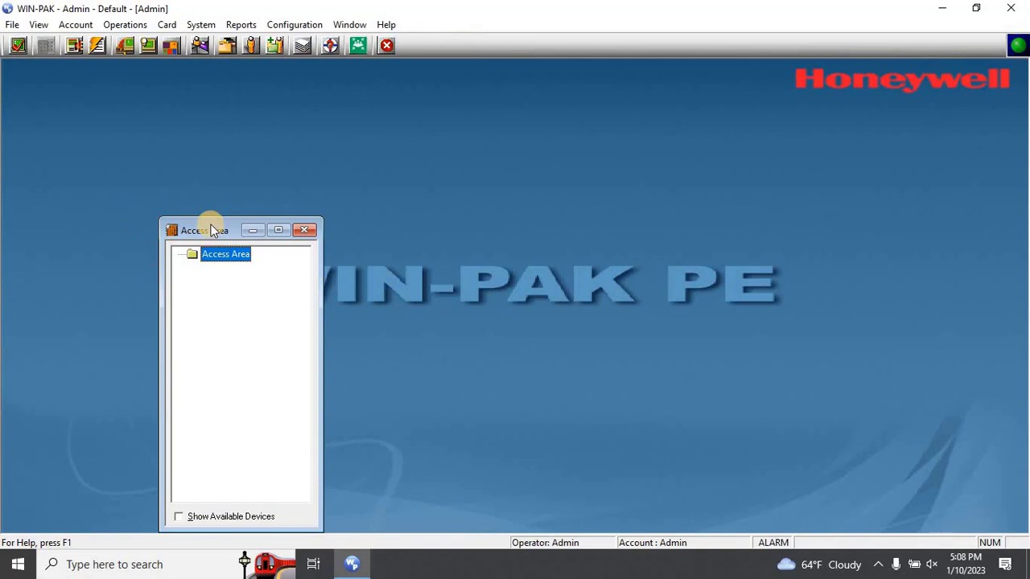
{"action": "left_click_drag", "start_coordinate": [211, 230], "coordinate": [199, 84]}
{"action": "right_click", "coordinate": [217, 102]}
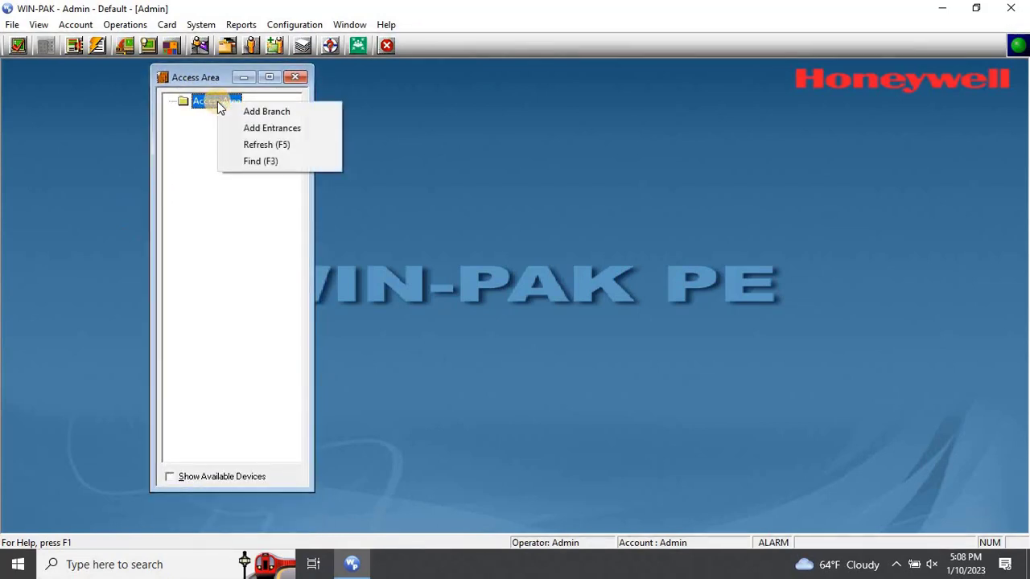
- Add a branch named '01. GROUND FLOOR' under the root Access Area node
{"action": "left_click", "coordinate": [273, 111]}
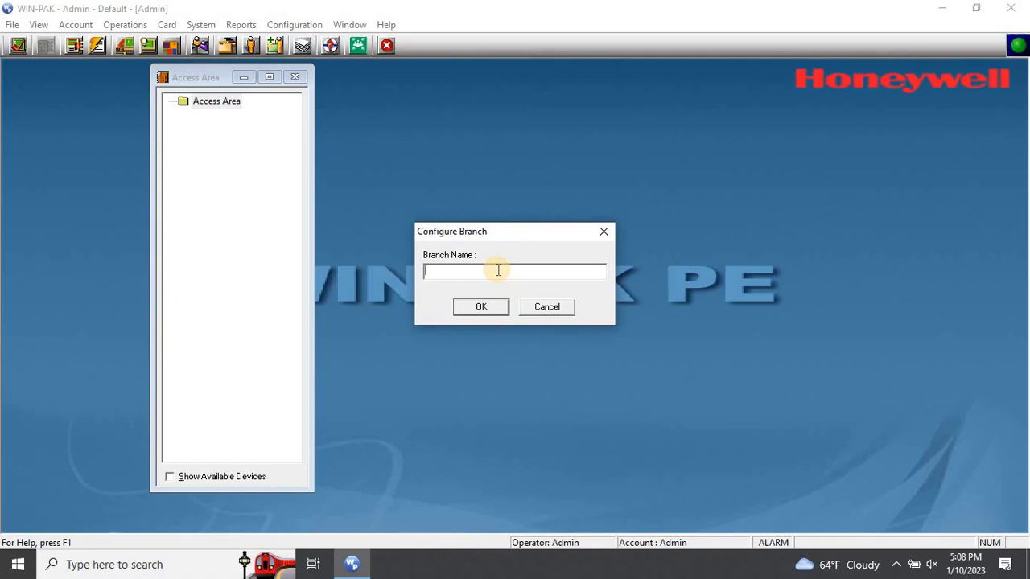
{"action": "type", "text": "01. "}
{"action": "type", "text": "gr"}
{"action": "key", "text": "BackSpace"}
{"action": "key", "text": "BackSpace"}
{"action": "type", "text": "GROU"}
{"action": "type", "text": "ND FLOOR"}
{"action": "left_click", "coordinate": [478, 308]}
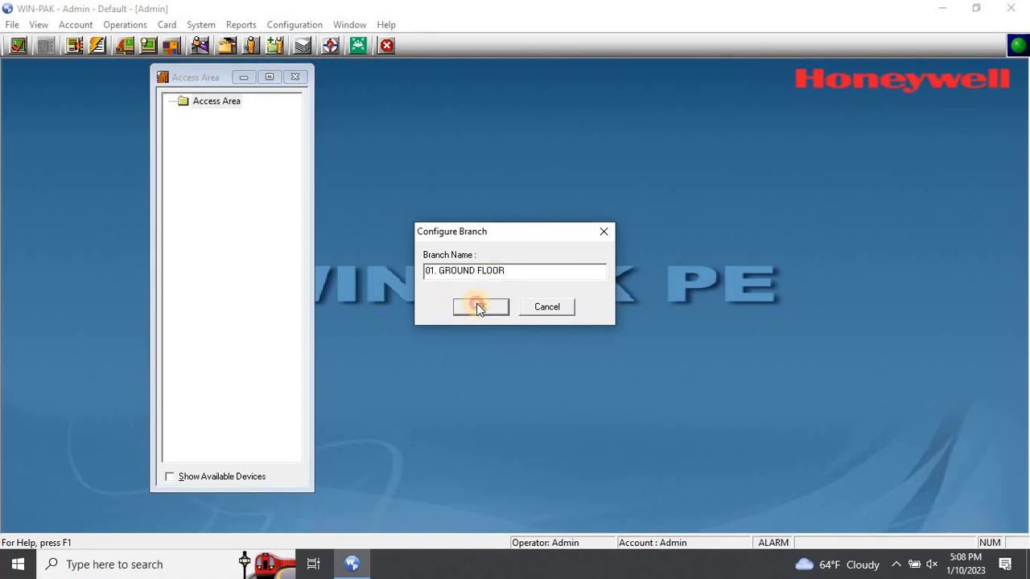
{"action": "right_click", "coordinate": [216, 107]}
{"action": "left_click", "coordinate": [206, 100]}
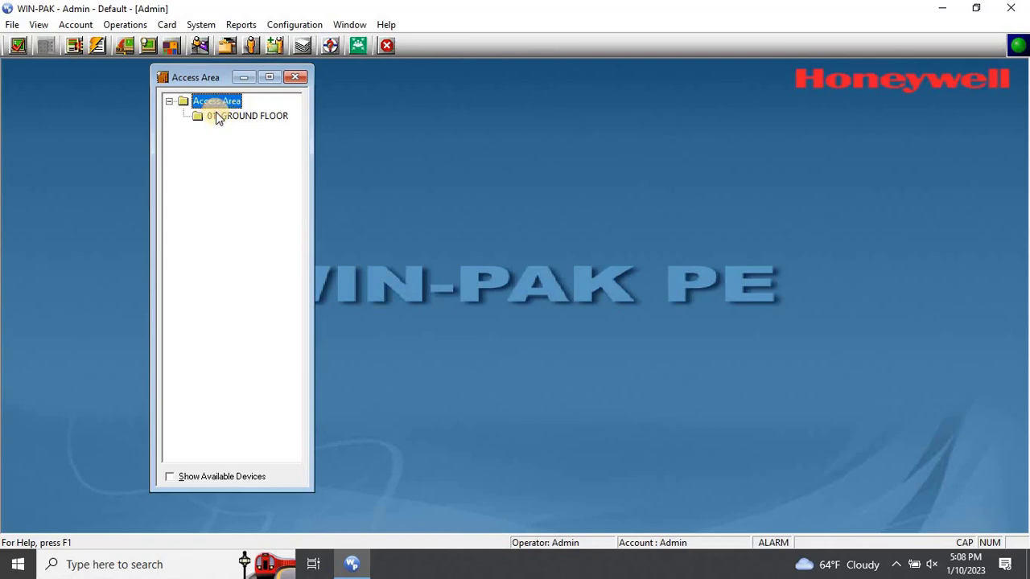
- Add the POC AL-FARDAN - Reader 1 entrance to 01. GROUND FLOOR, then move the window right
{"action": "left_click", "coordinate": [248, 118]}
{"action": "right_click", "coordinate": [247, 118]}
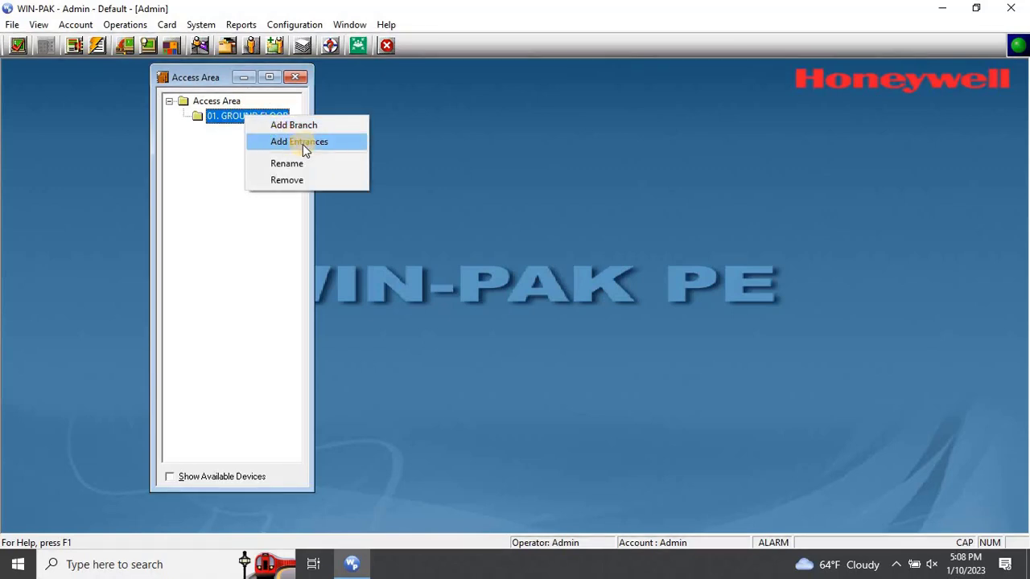
{"action": "left_click", "coordinate": [303, 144]}
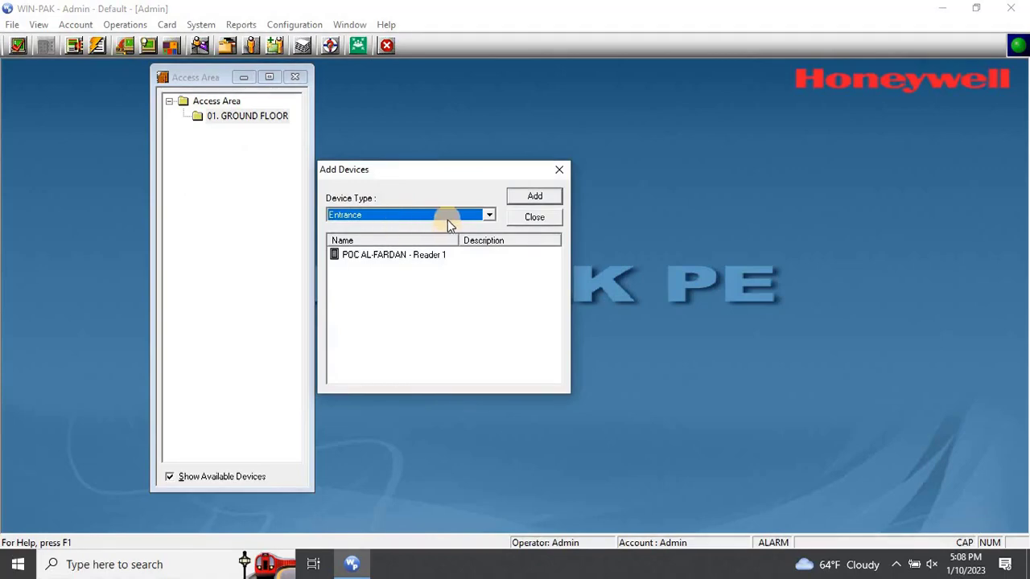
{"action": "left_click", "coordinate": [387, 256]}
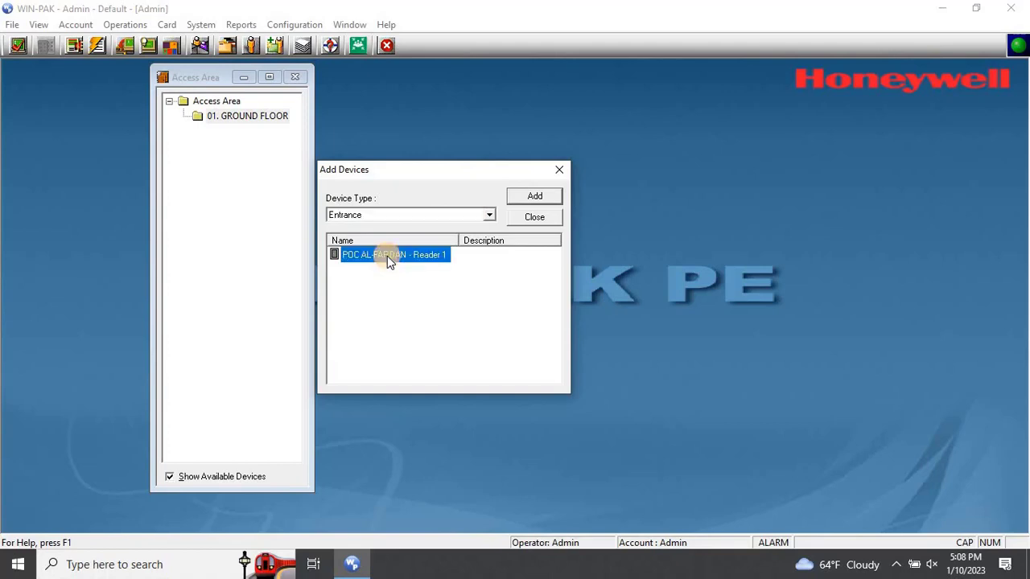
{"action": "left_click", "coordinate": [535, 196]}
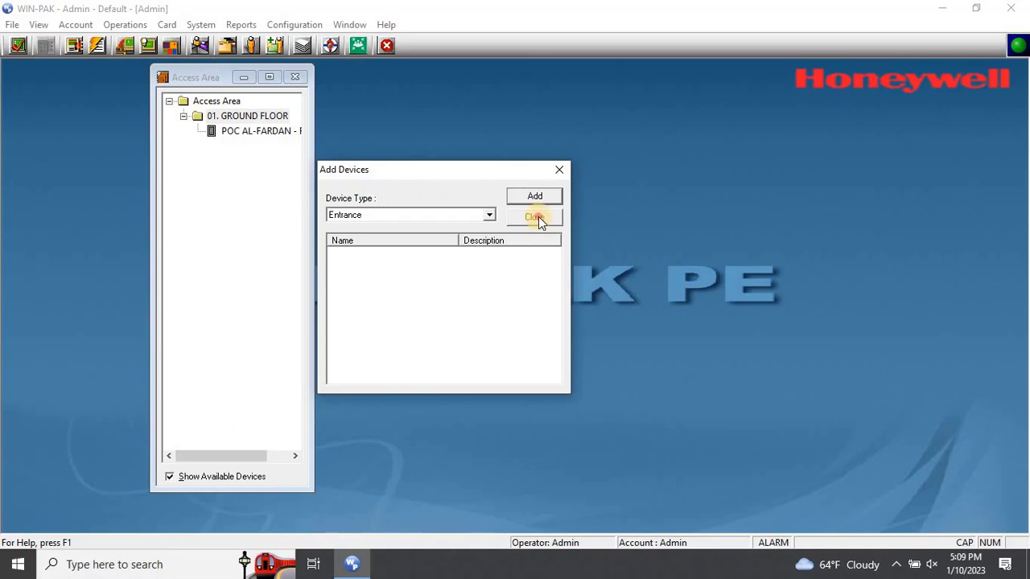
{"action": "left_click", "coordinate": [535, 217]}
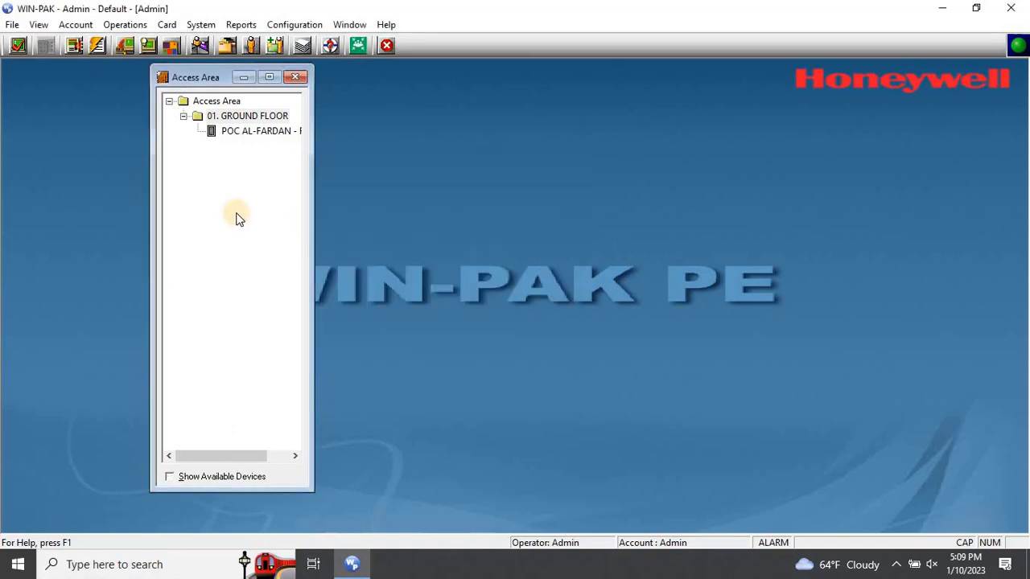
{"action": "left_click", "coordinate": [238, 132]}
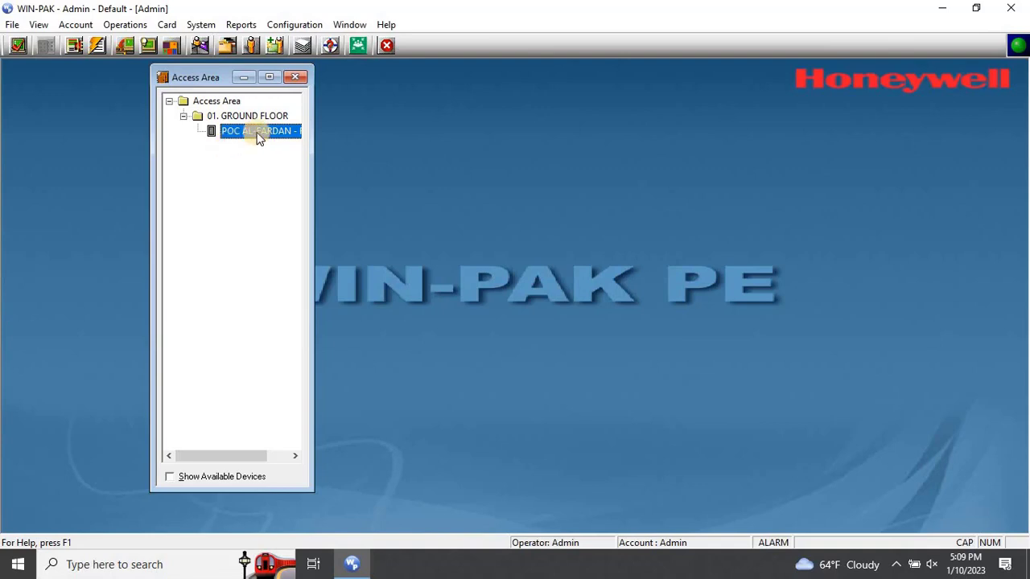
{"action": "left_click_drag", "start_coordinate": [205, 80], "coordinate": [555, 95]}
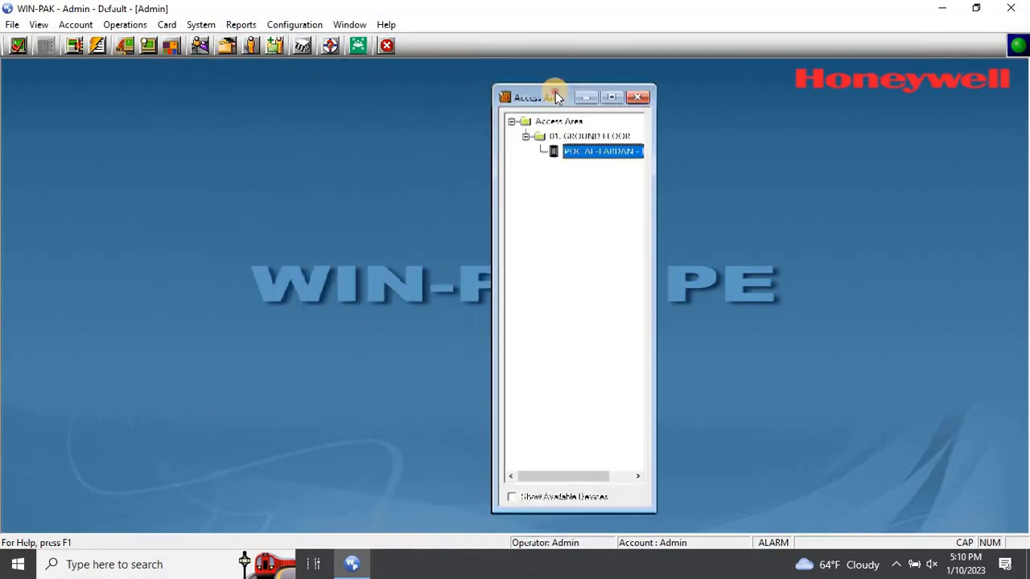
- Open Card > Access Level beside the tree, with 01. GROUND FLOOR expanded to show its reader
{"action": "left_click", "coordinate": [167, 25]}
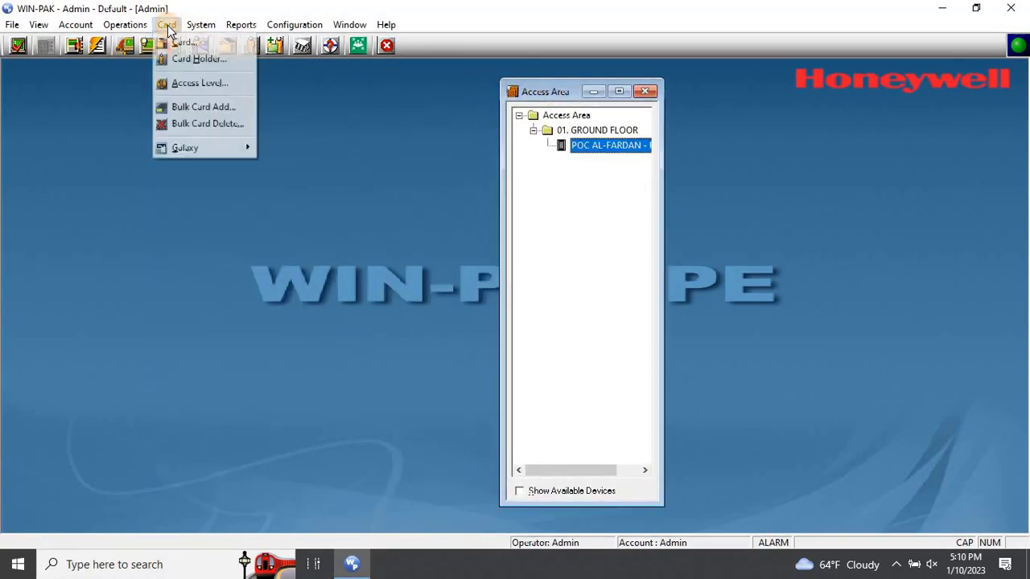
{"action": "left_click", "coordinate": [207, 85]}
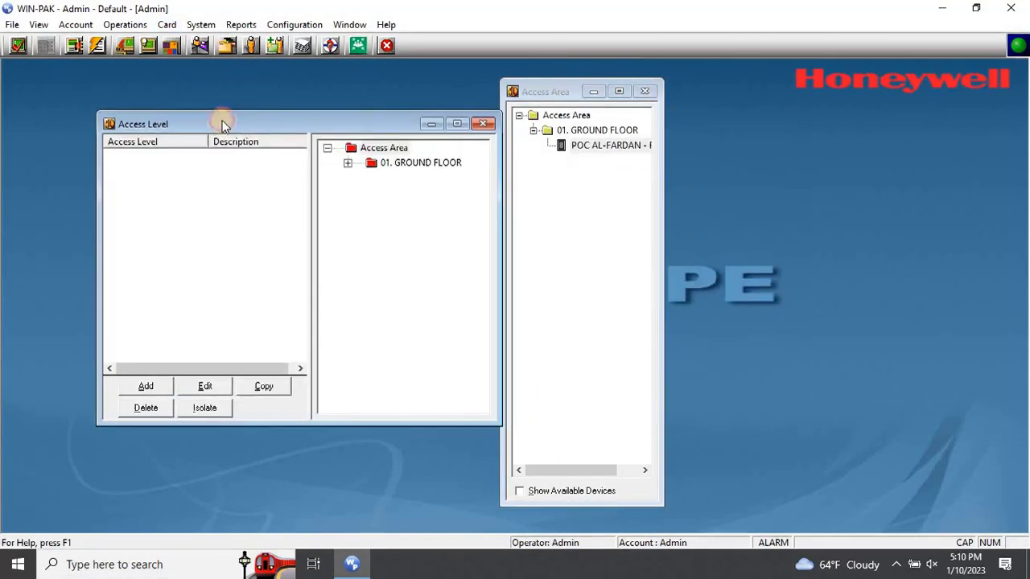
{"action": "left_click_drag", "start_coordinate": [543, 120], "coordinate": [215, 115]}
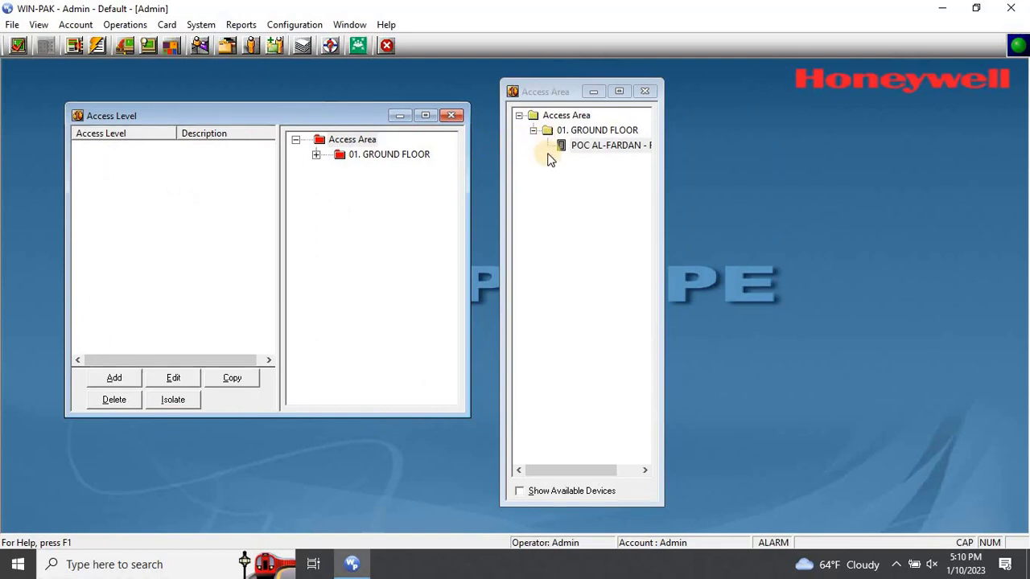
{"action": "left_click", "coordinate": [316, 155]}
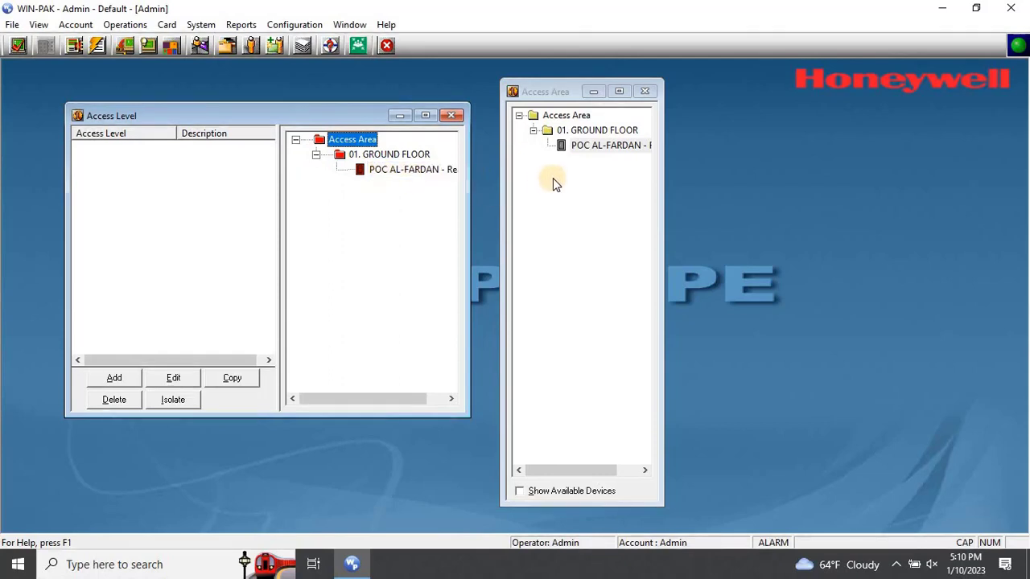
{"action": "left_click", "coordinate": [121, 384]}
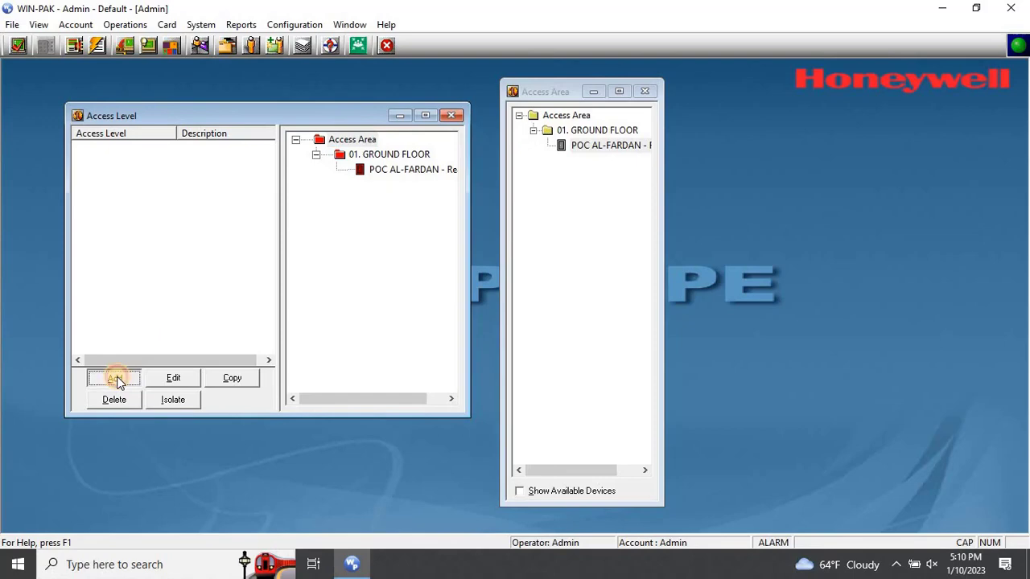
- Create the MASTER CARD access level with description 'ALL AREA ACEESS'
{"action": "left_click_drag", "start_coordinate": [438, 128], "coordinate": [639, 120]}
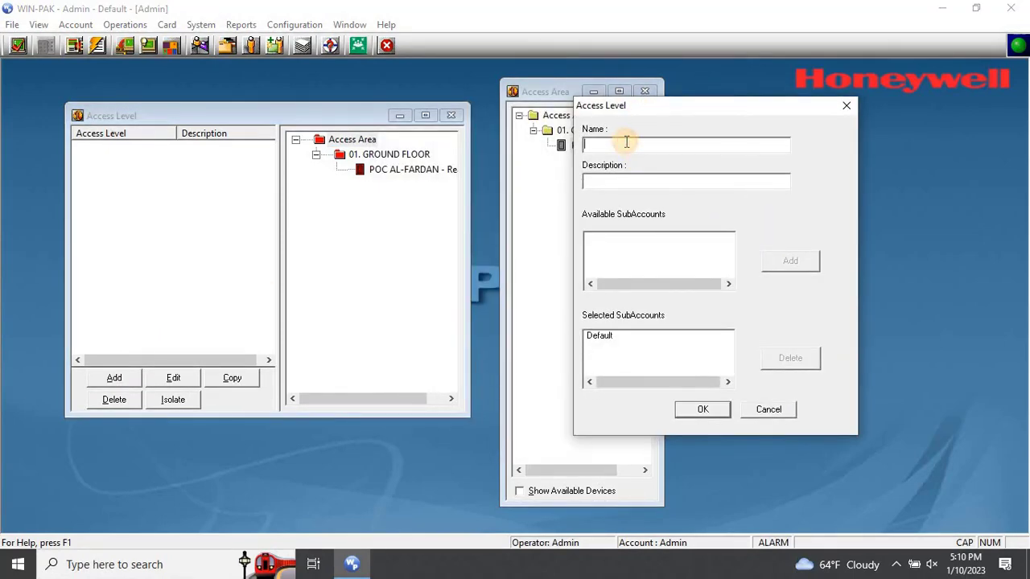
{"action": "type", "text": "A"}
{"action": "key", "text": "BackSpace"}
{"action": "type", "text": "MASTER C"}
{"action": "type", "text": "ARD"}
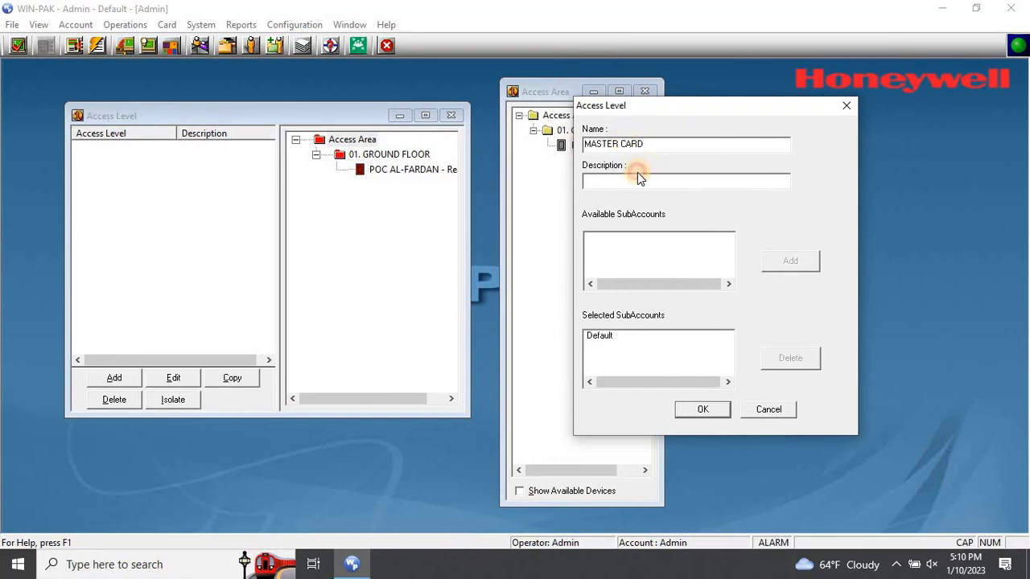
{"action": "left_click", "coordinate": [637, 175]}
{"action": "type", "text": "ALL"}
{"action": "type", "text": " AREA A"}
{"action": "type", "text": "CEESS"}
{"action": "left_click", "coordinate": [702, 412]}
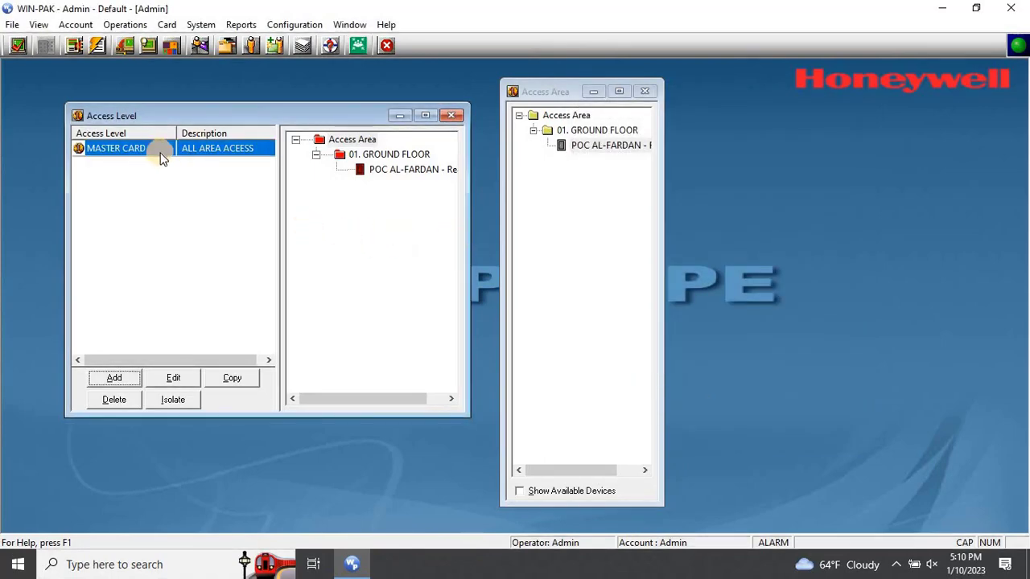
- Give MASTER CARD Always On access to the POC AL-FARDAN ground-floor entrance, then close the Access Level window
{"action": "left_click", "coordinate": [407, 177]}
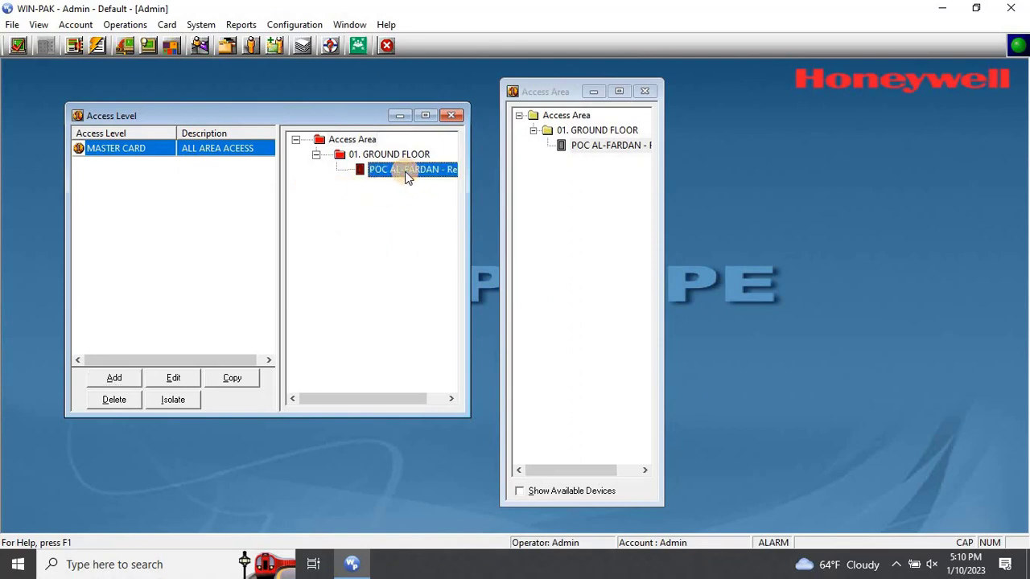
{"action": "right_click", "coordinate": [406, 177]}
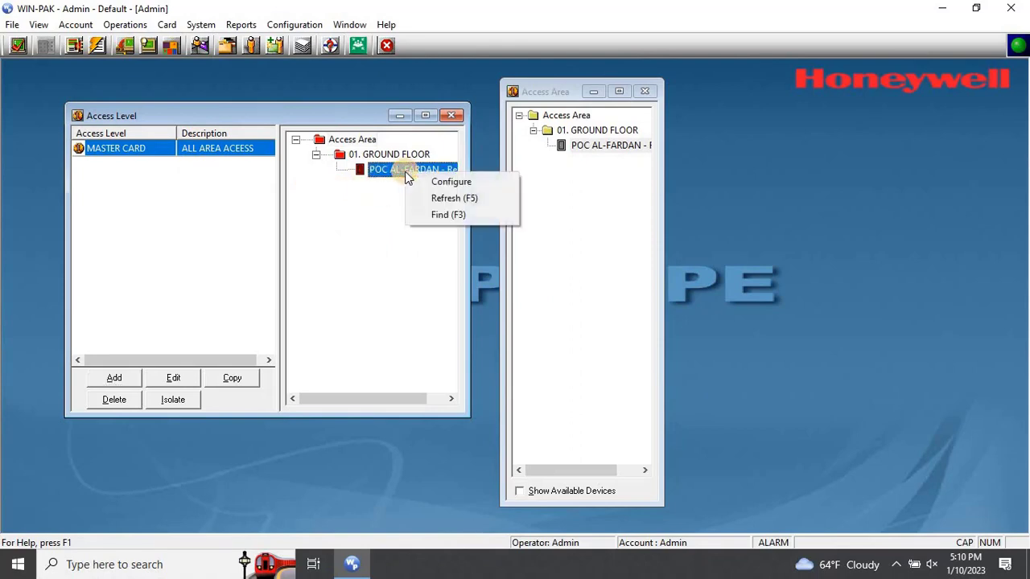
{"action": "left_click", "coordinate": [484, 184]}
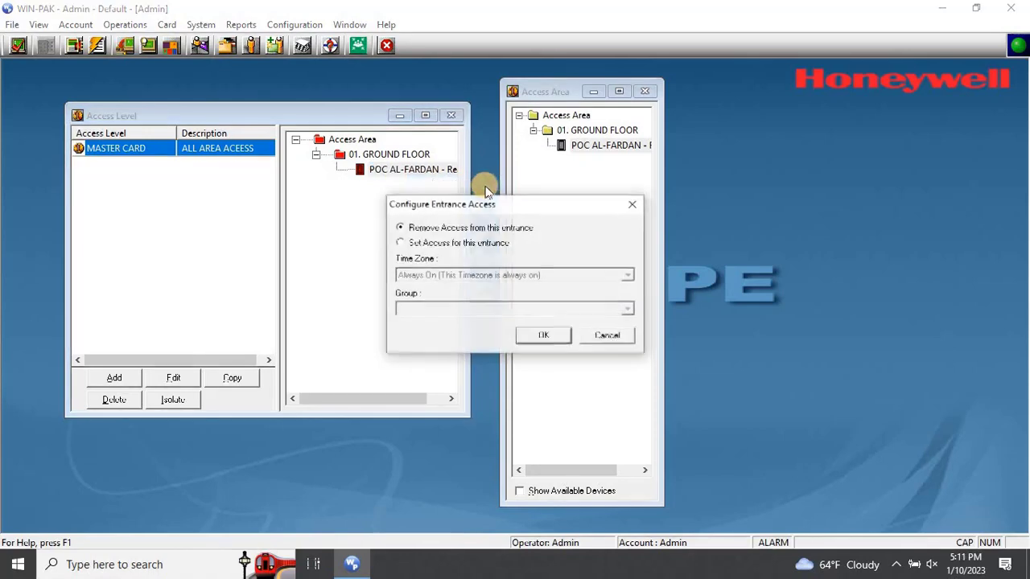
{"action": "left_click", "coordinate": [460, 244]}
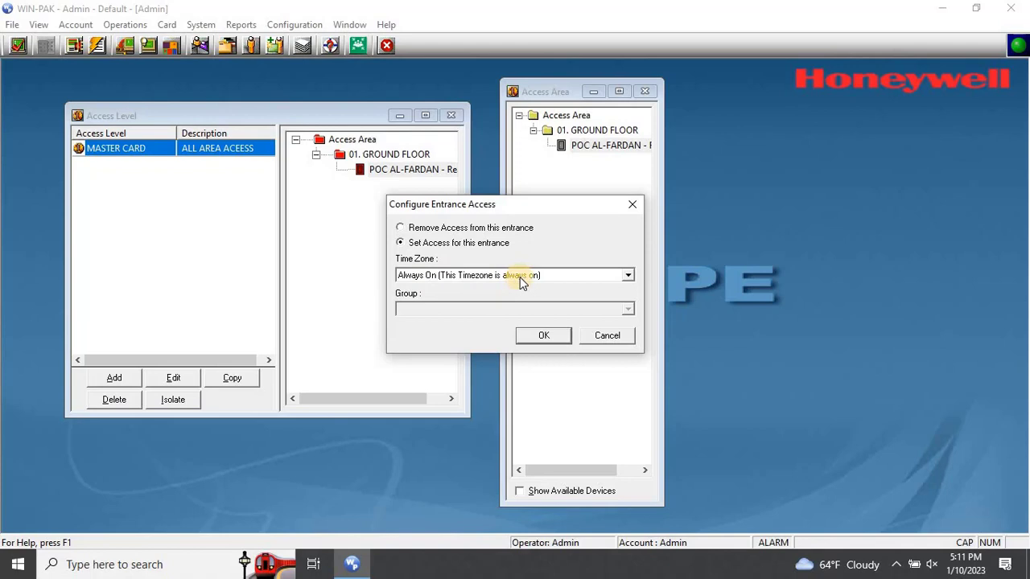
{"action": "left_click", "coordinate": [534, 334]}
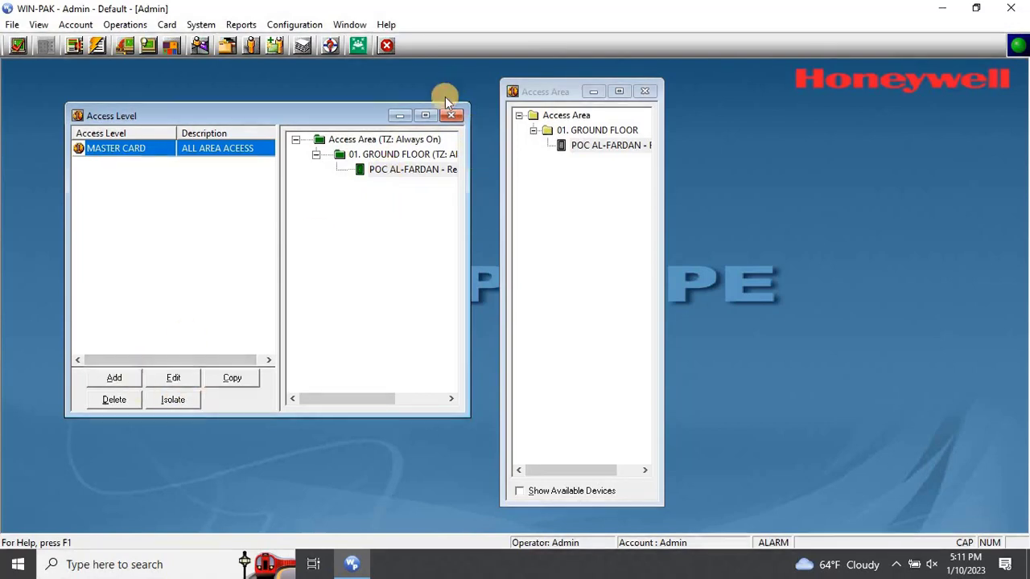
{"action": "left_click", "coordinate": [453, 118]}
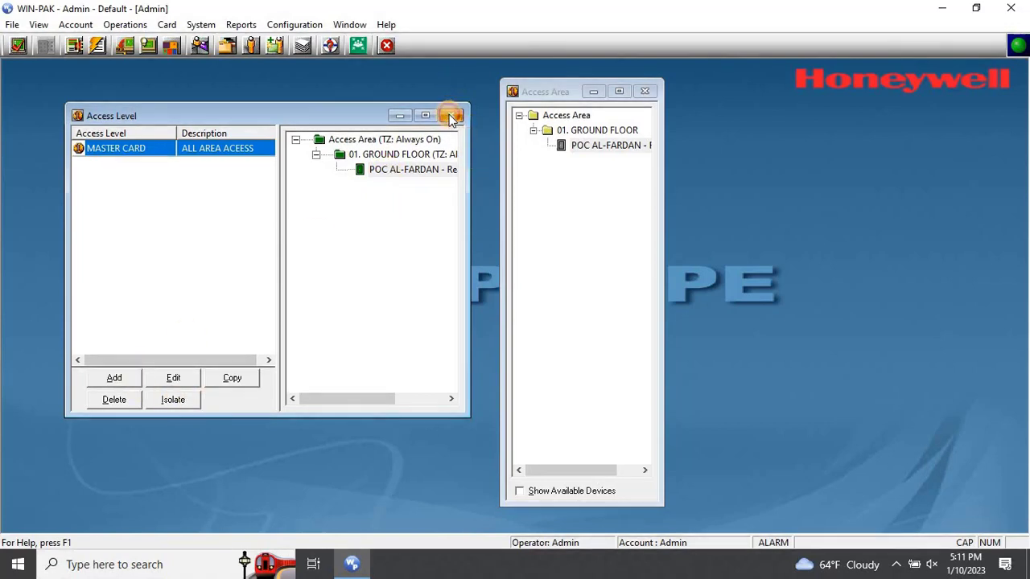
- Close the Access Area window
{"action": "left_click", "coordinate": [644, 93]}
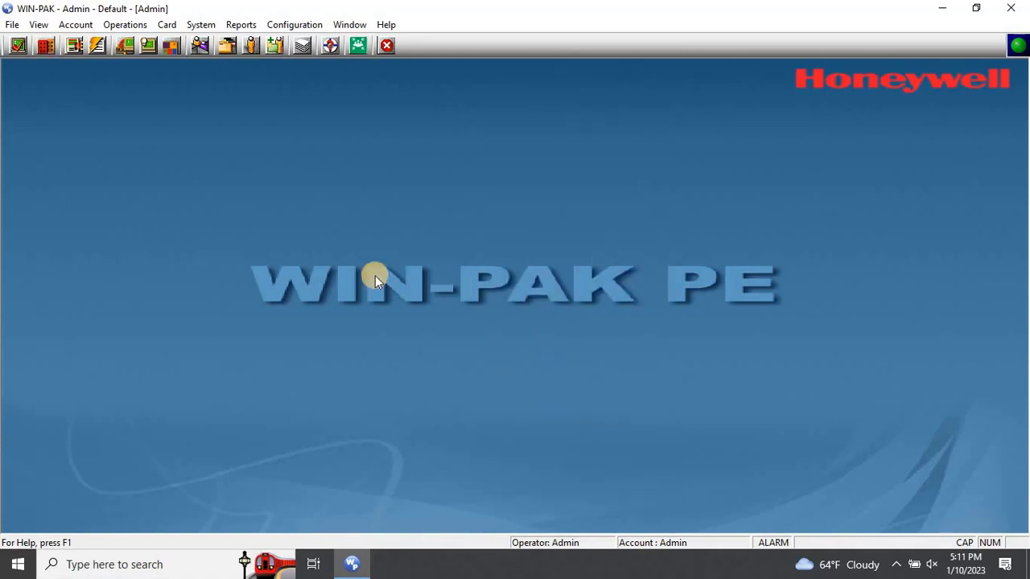